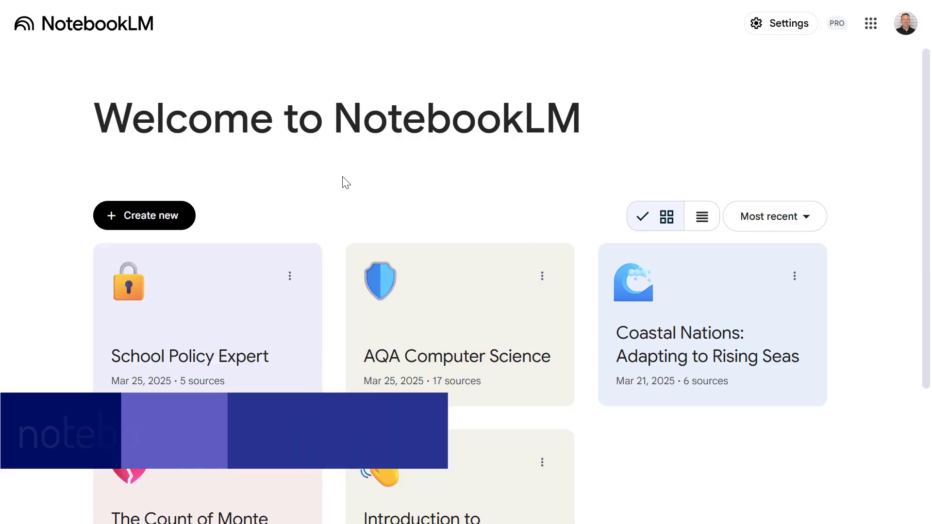
- Create a new notebook with the Chromebook Training Guide Google Slides file as its first source
left_click(143, 216)
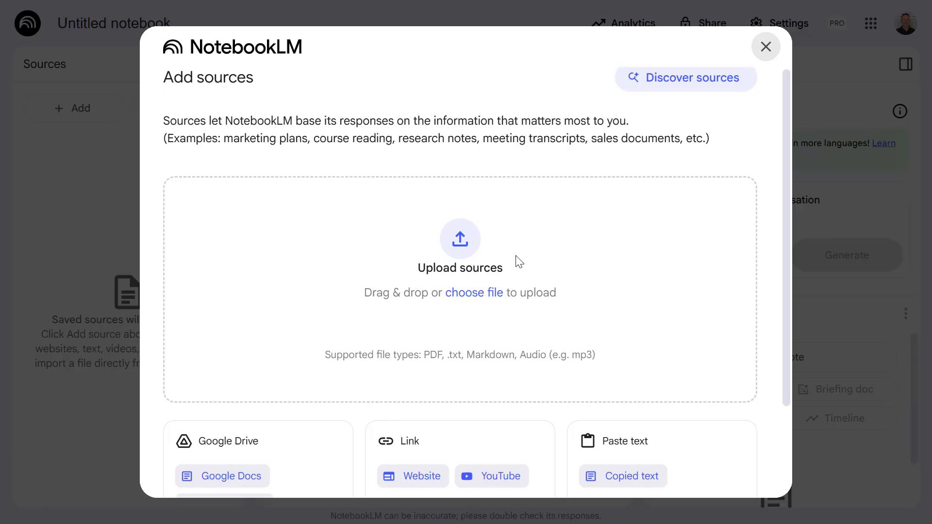
scroll(516, 261, "down", 3)
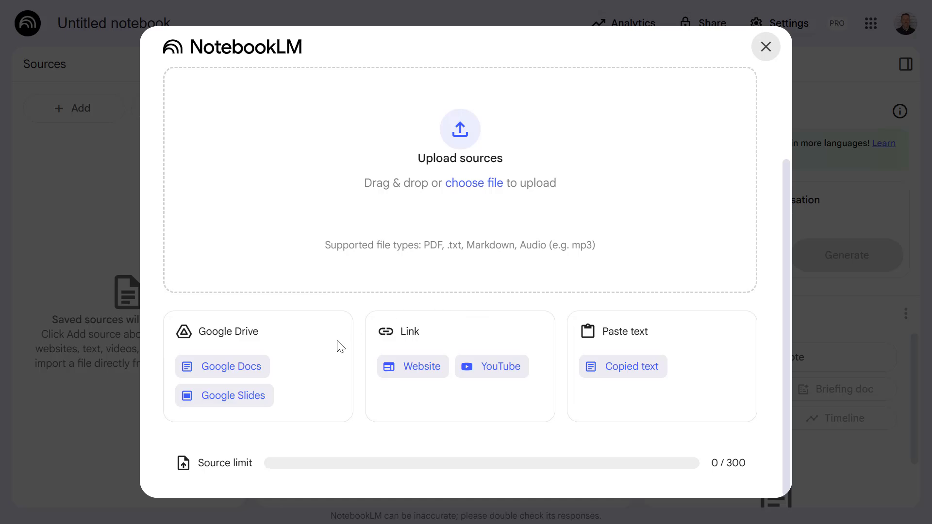
left_click(233, 404)
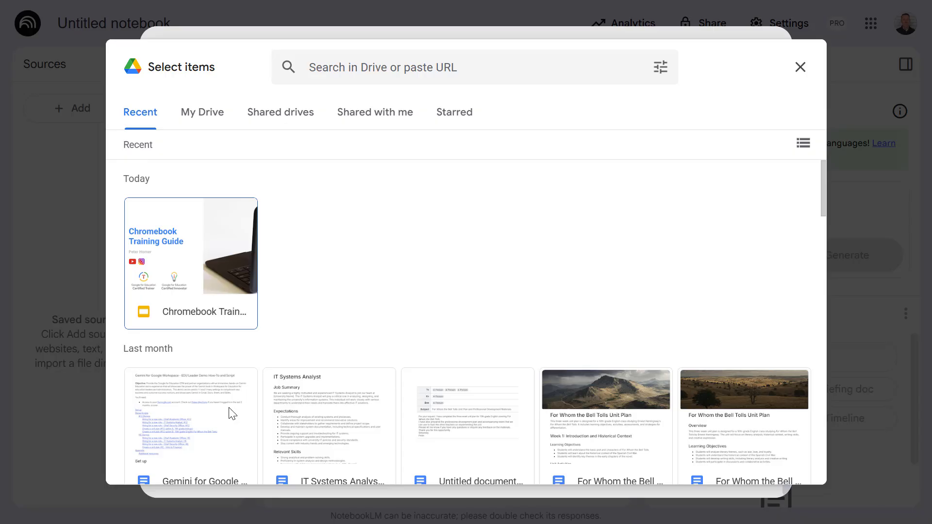
left_click(193, 264)
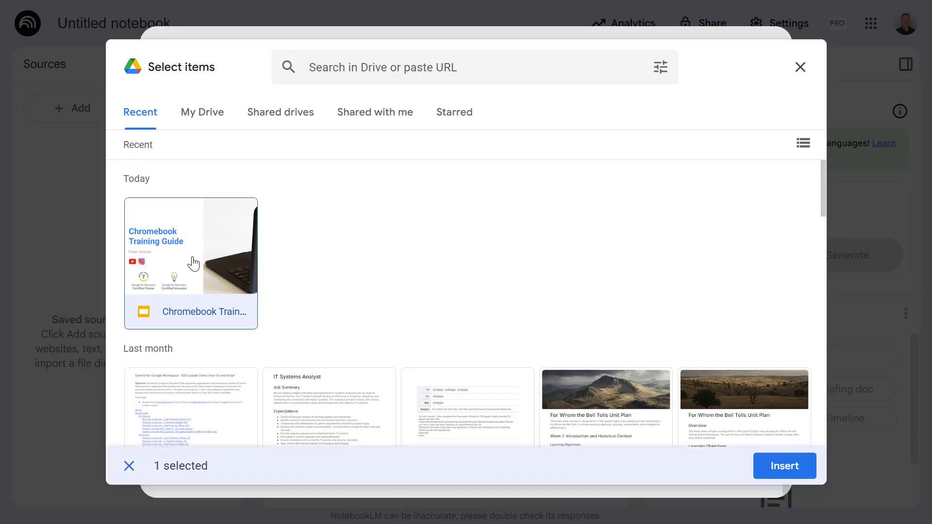
left_click(791, 468)
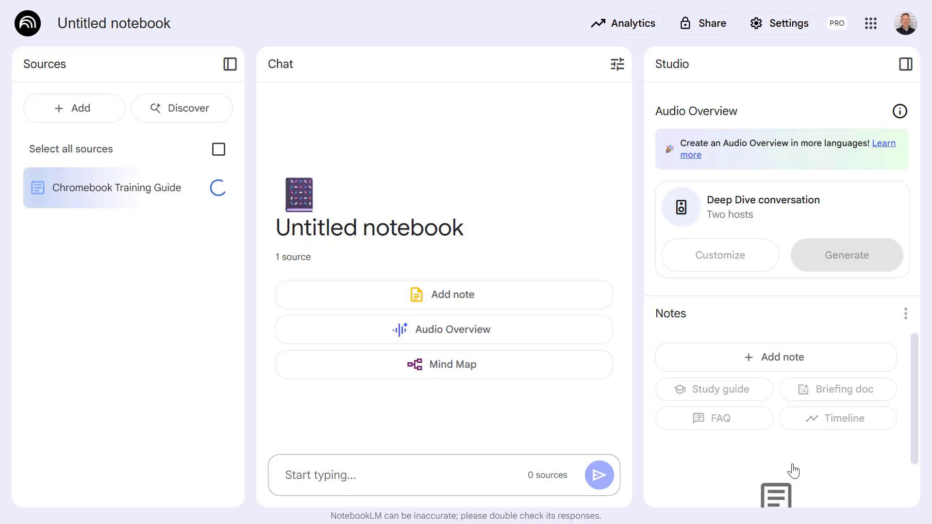
- Add the Chromebook FAQ web page as a website source by pasting its URL
left_click(80, 114)
scroll(420, 321, "down", 3)
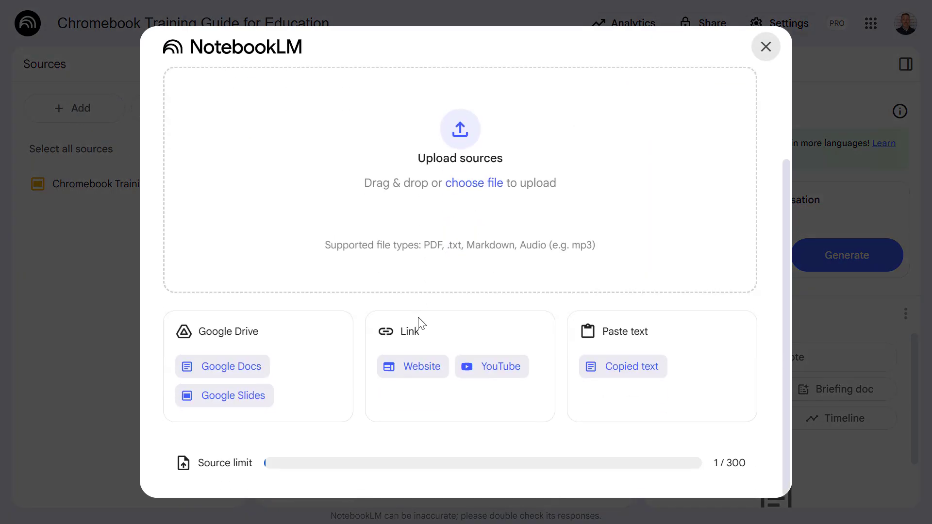
left_click(426, 380)
left_click(380, 264)
type("https://www.google.com/intl/en_uk/chromebook/frequently-asked-questions/")
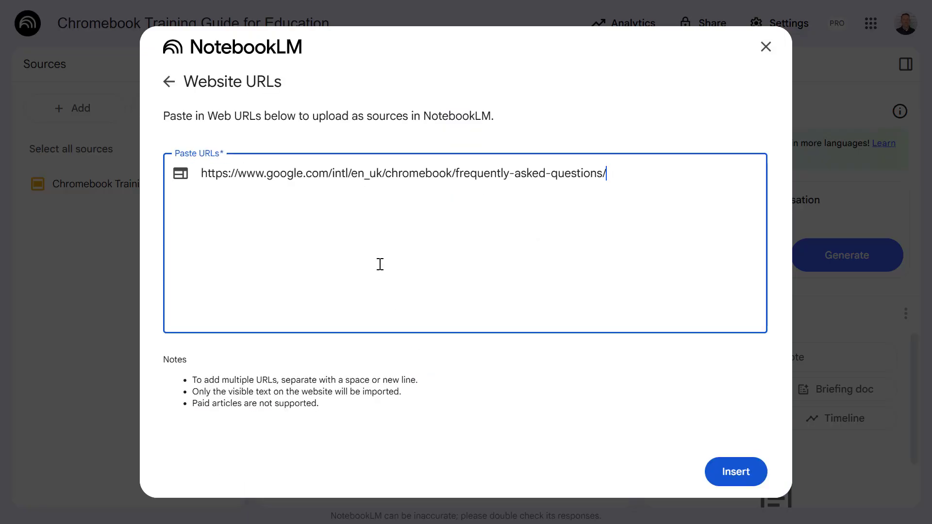
left_click(738, 475)
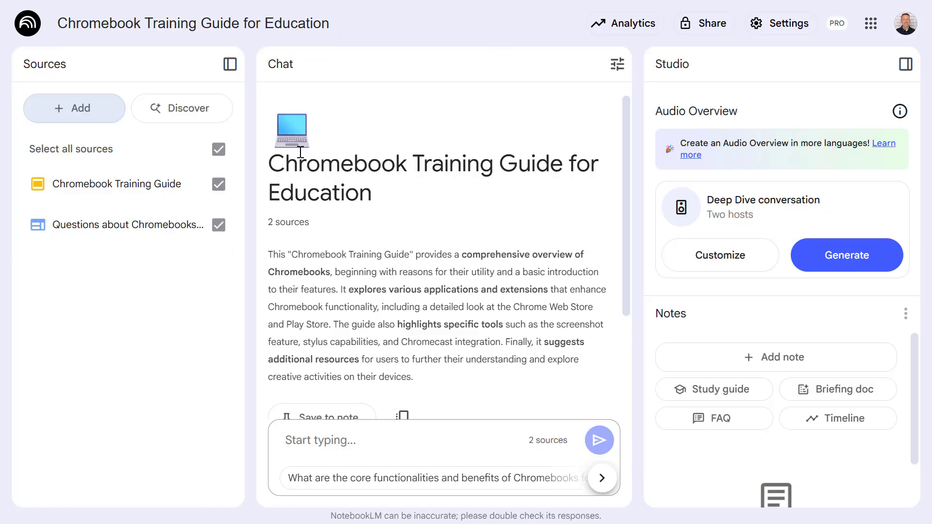
- Add the YouTube tutorial video as a source by pasting its URL
left_click(76, 111)
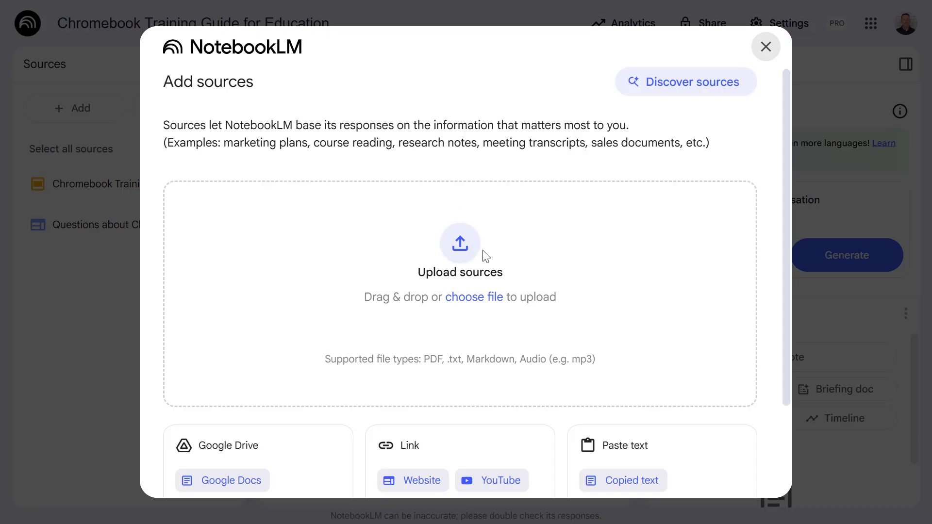
scroll(484, 256, "down", 3)
left_click(509, 370)
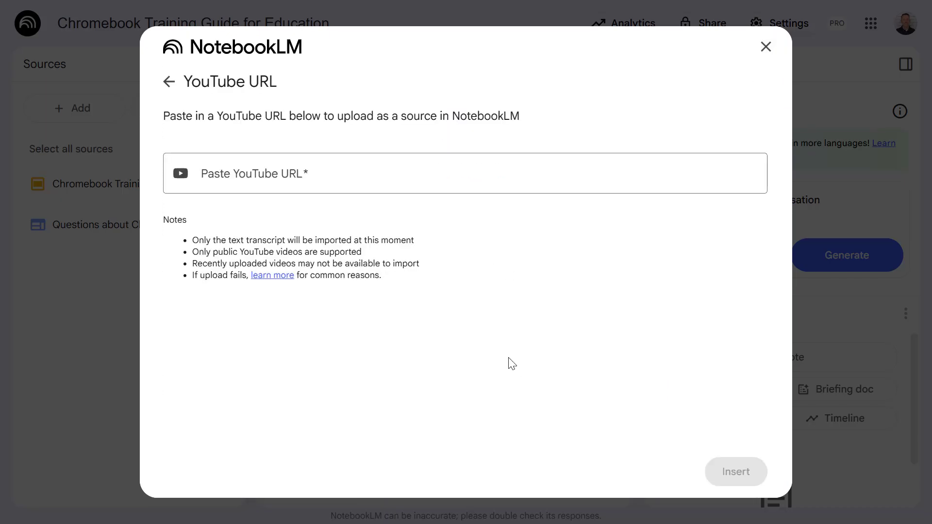
left_click(393, 173)
type("https://www.youtube.com/watch?v=yKXXj_dguz0")
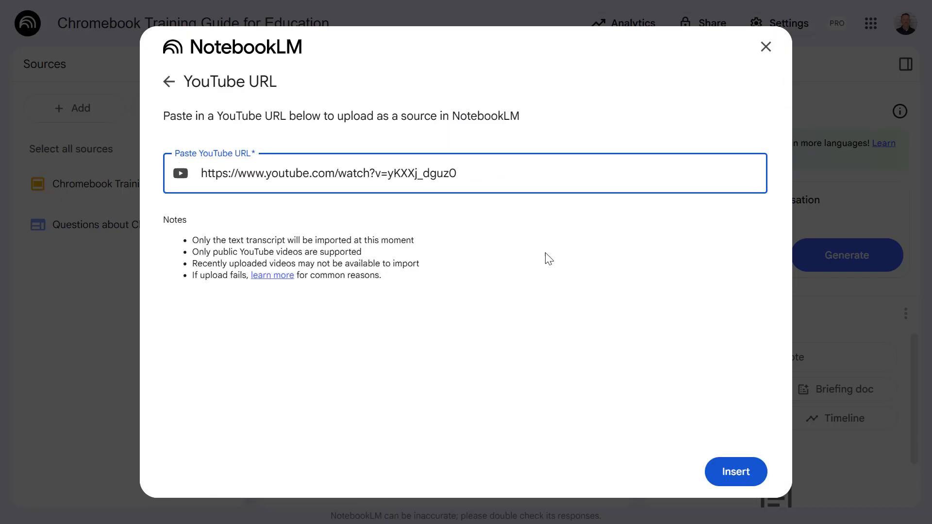
left_click(737, 473)
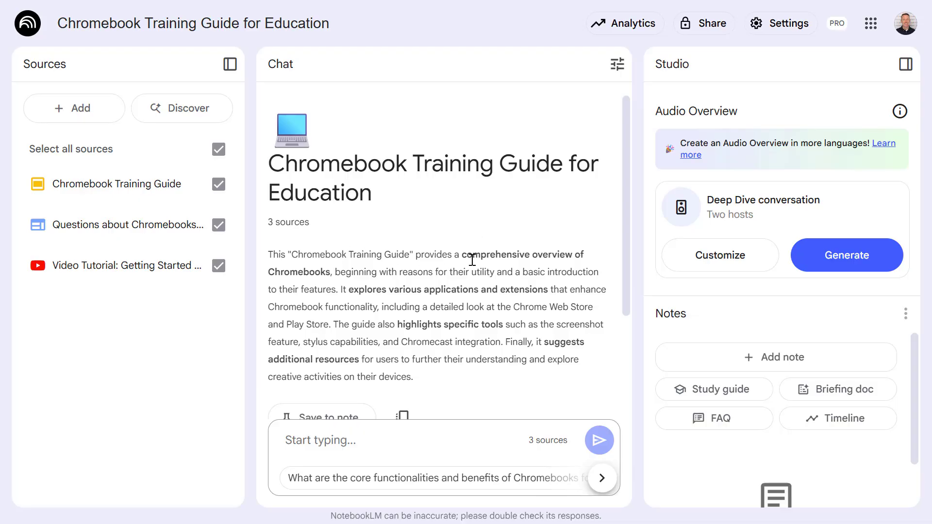
- Ask 'How do I install Chrome Extensions?' and preview the cited sources in the answer
scroll(471, 265, "down", 3)
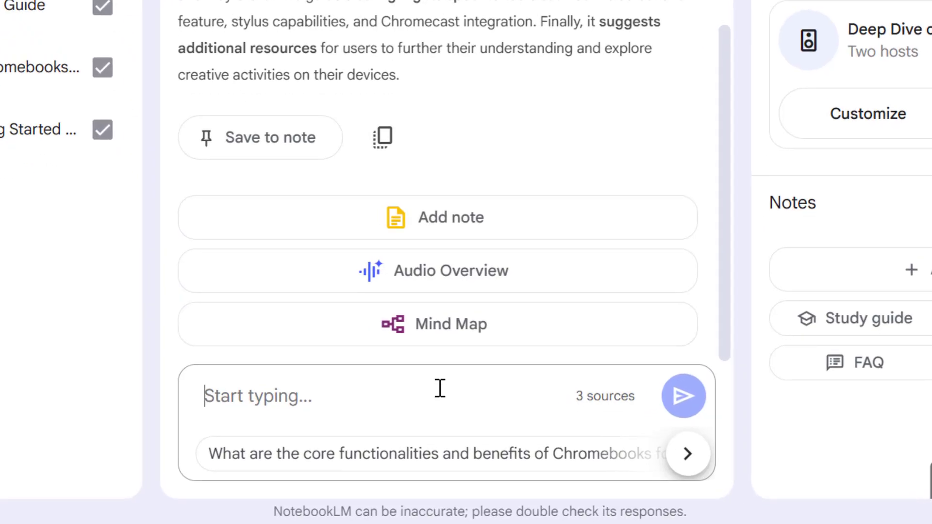
type("How do I install Chrome Extensions?")
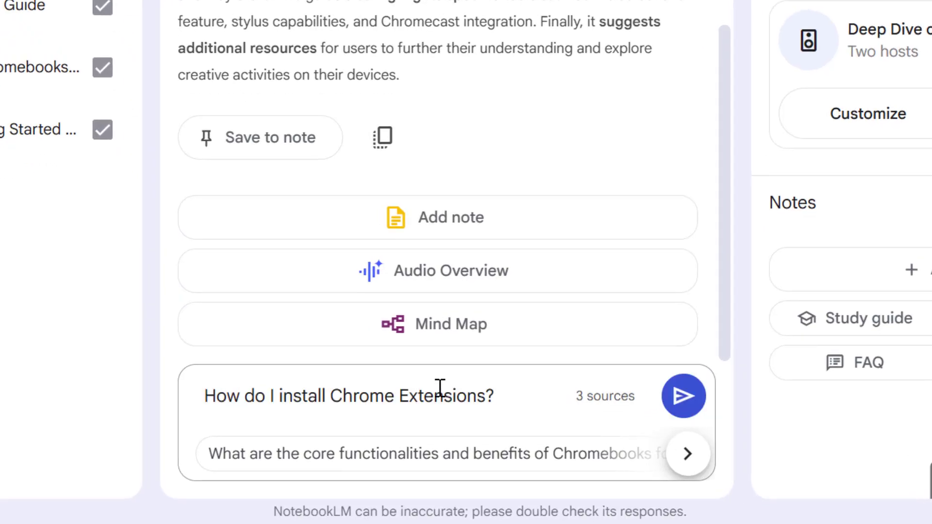
key("Return")
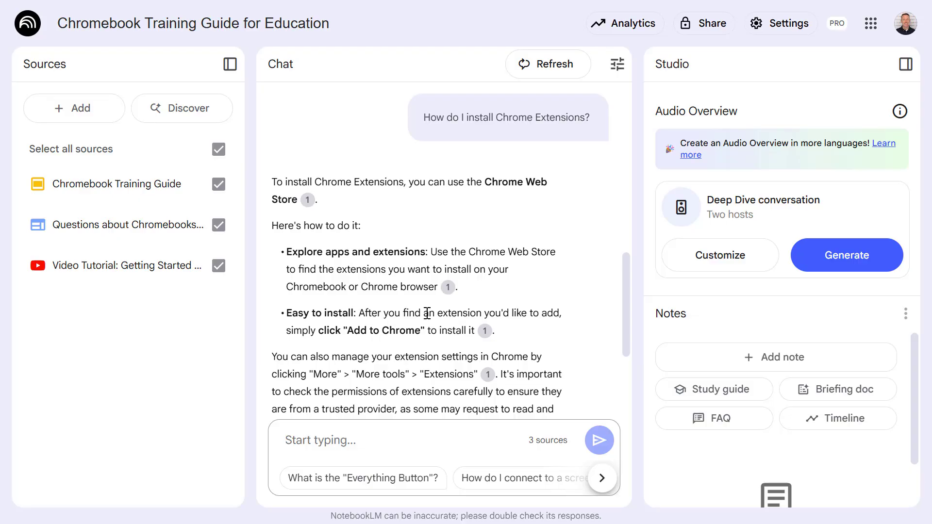
scroll(427, 190, "down", 3)
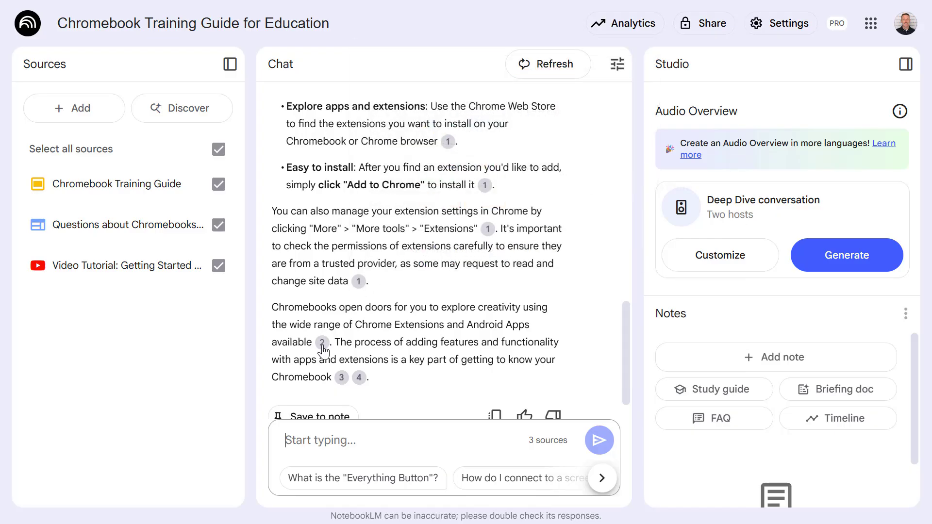
mouse_move(322, 345)
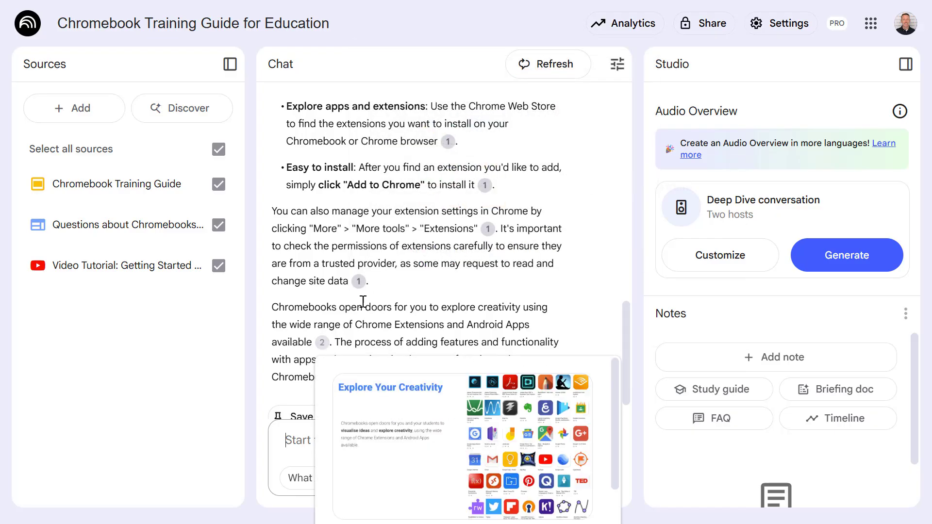
mouse_move(361, 286)
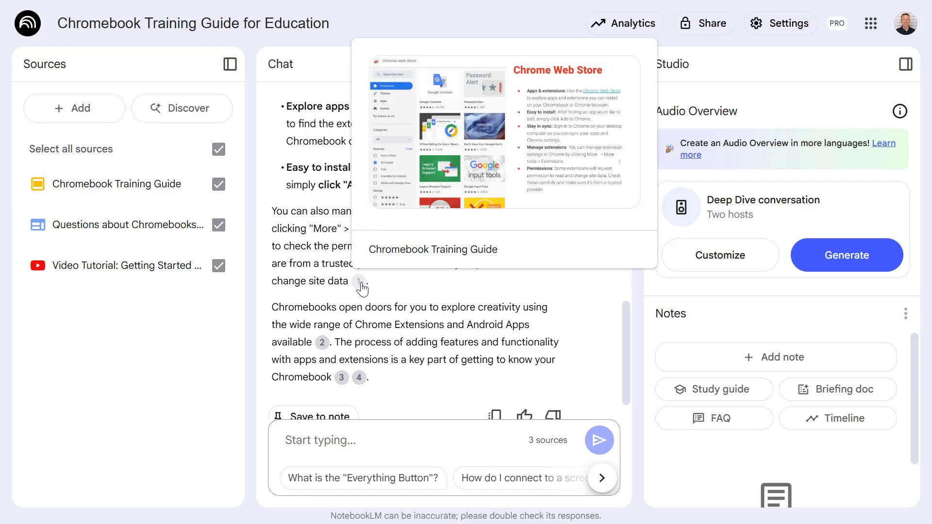
scroll(373, 303, "down", 1)
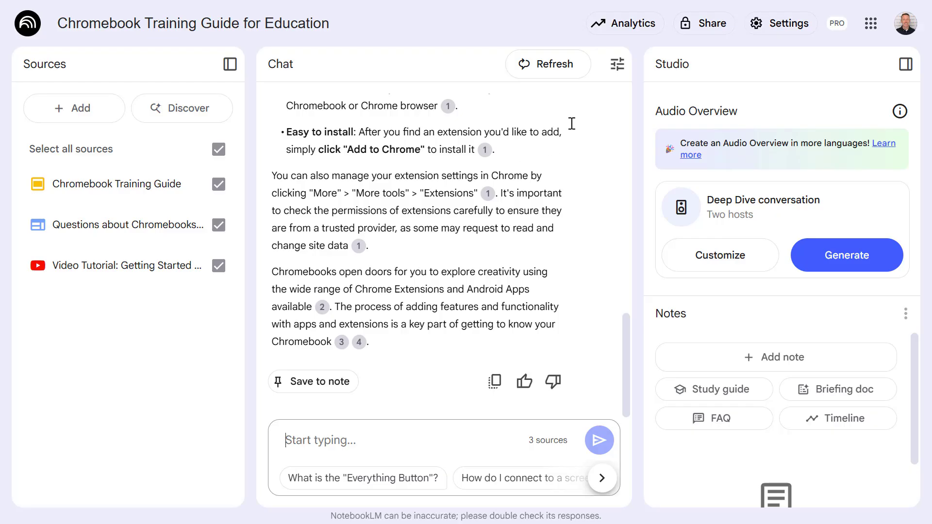
left_click(706, 27)
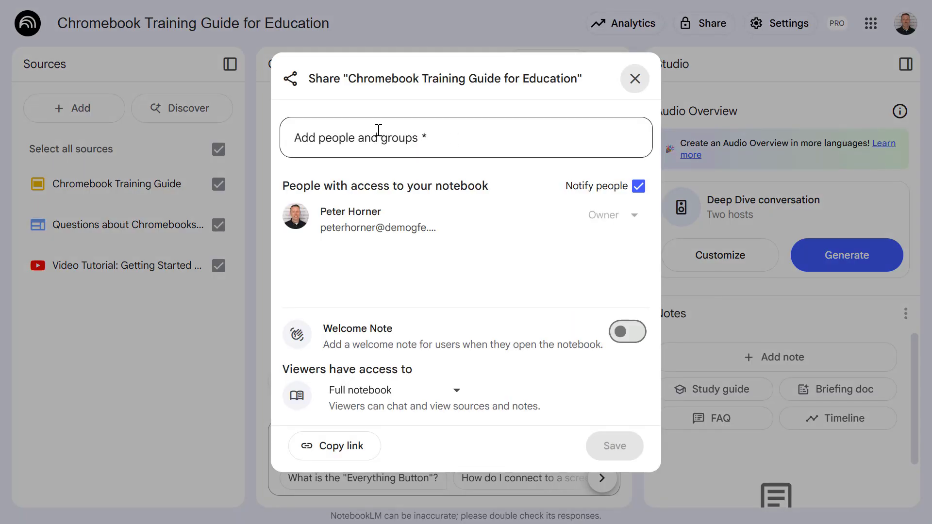
left_click(379, 134)
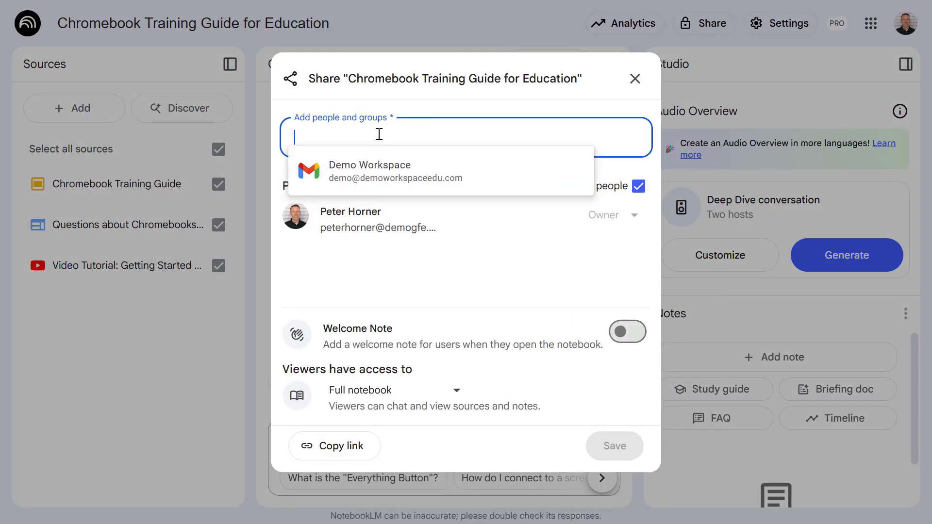
left_click(429, 243)
left_click(436, 393)
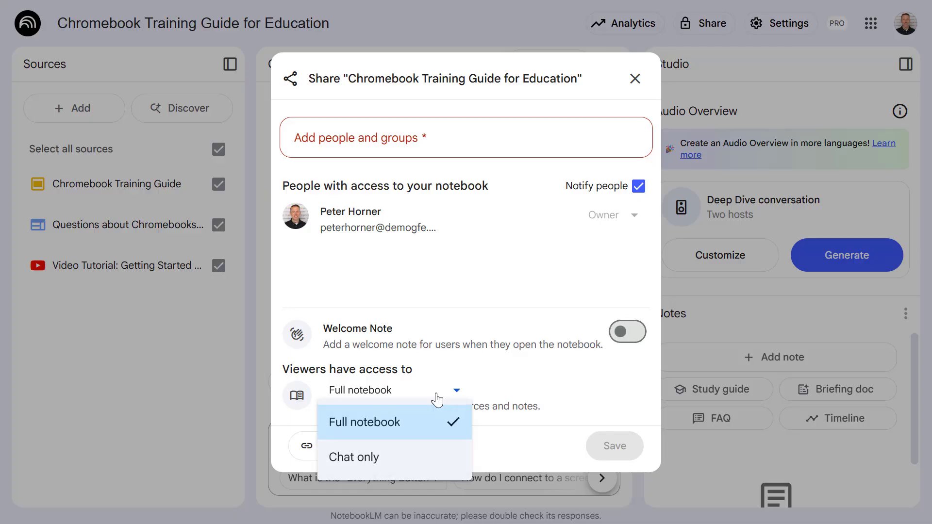
left_click(402, 458)
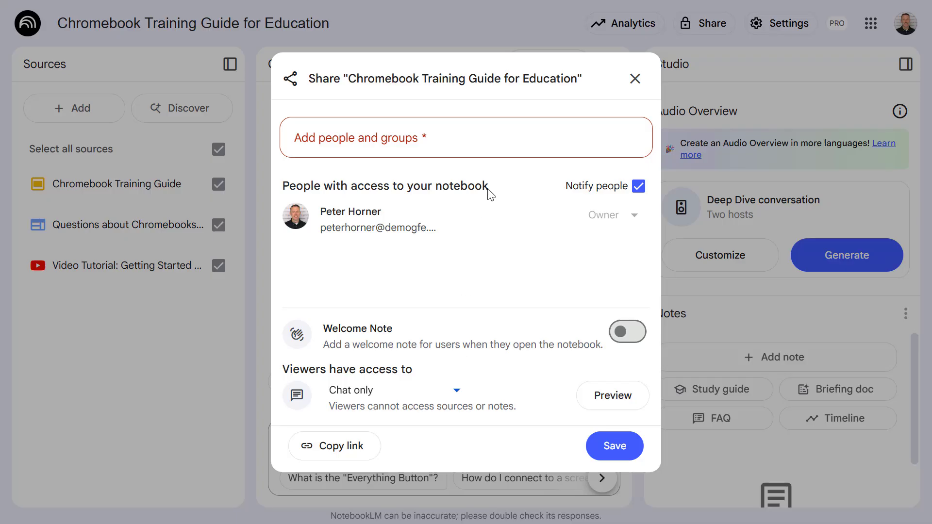
left_click(634, 79)
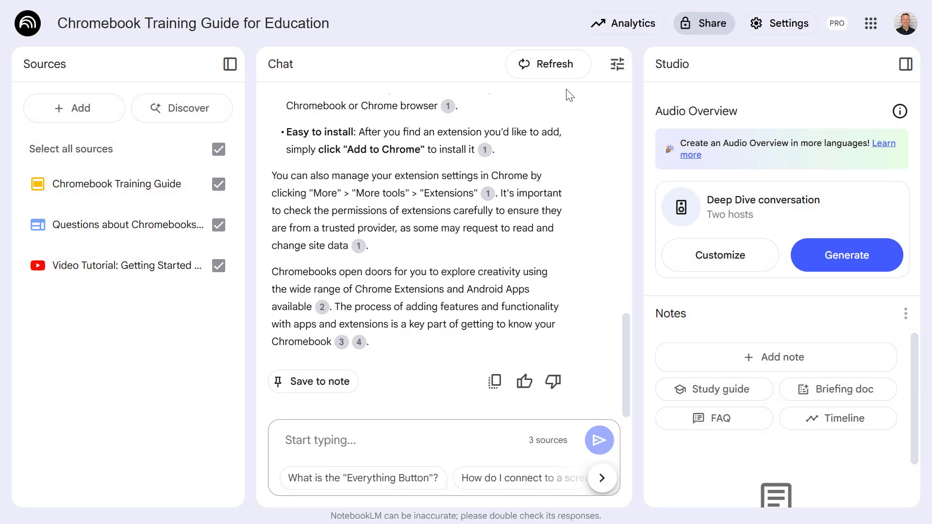
- Go back to the notebook list and open the School Policy Expert notebook
left_click(29, 30)
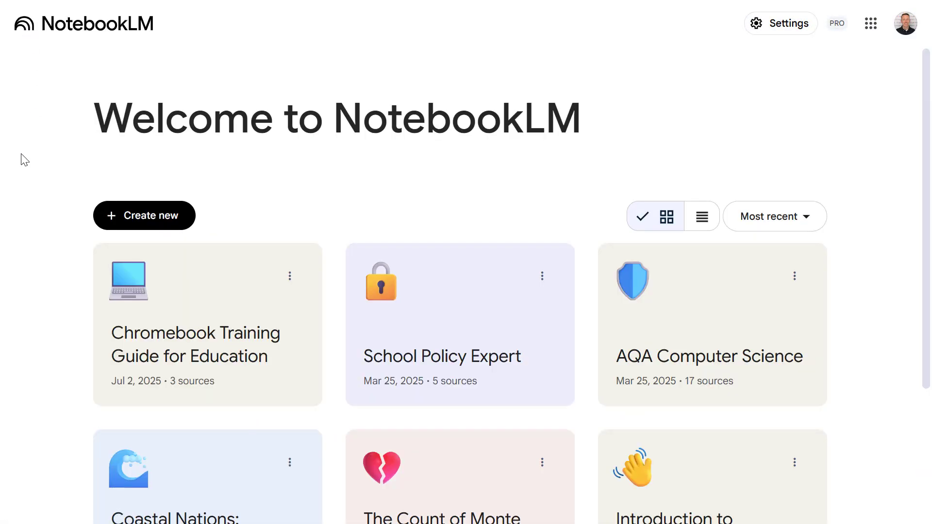
left_click(460, 298)
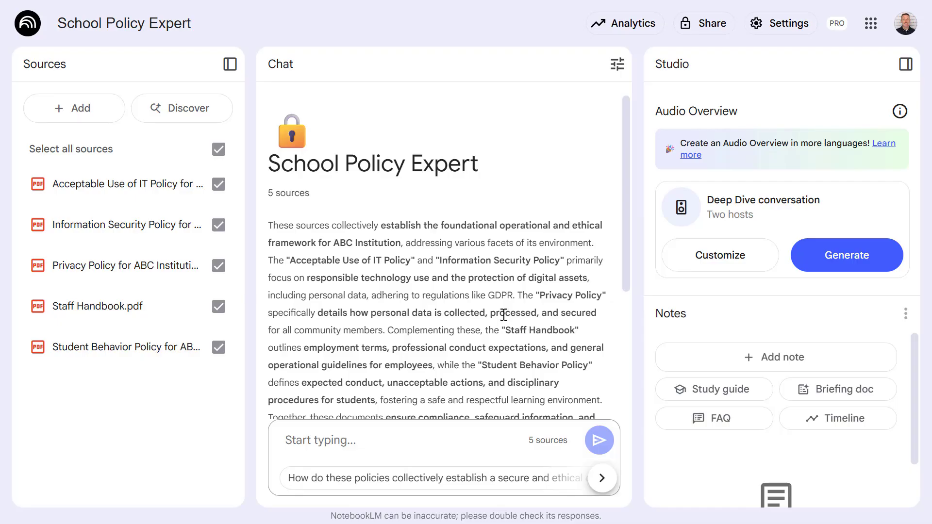
- Open the Coastal Nations notebook and ask it to 'Grade the student work against the marking scheme'
left_click(28, 30)
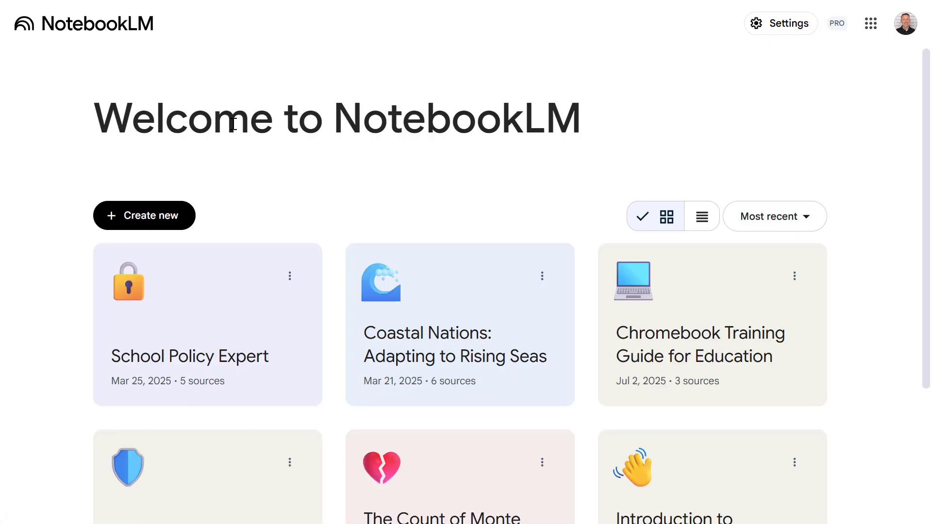
left_click(452, 297)
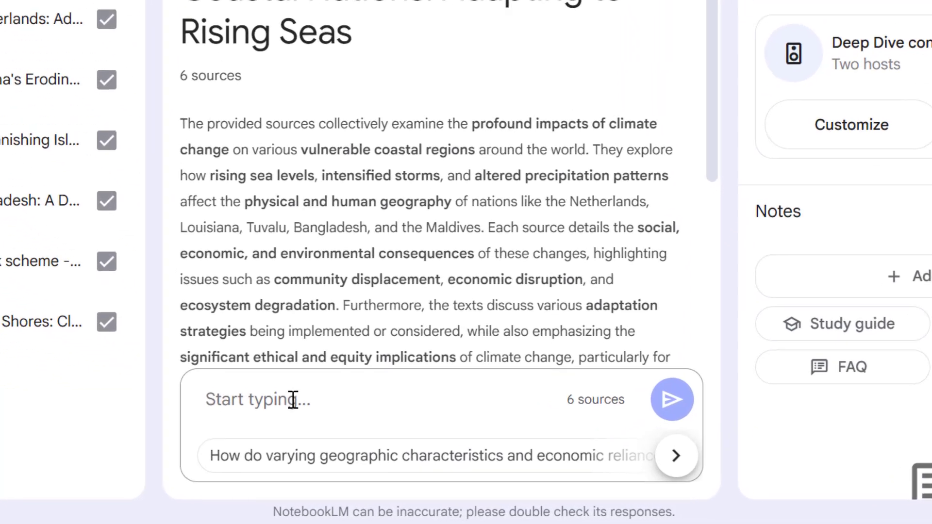
left_click(344, 440)
type("Grade the student work against the marking scheme")
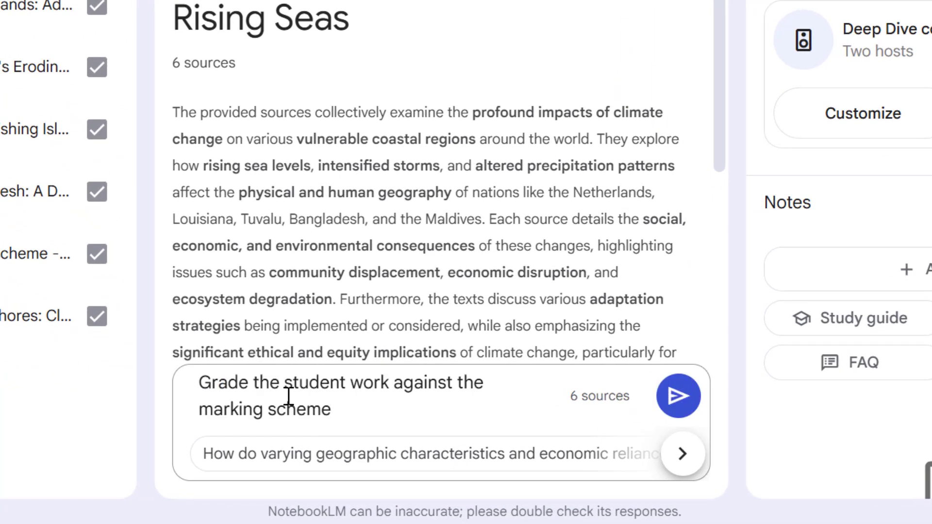
key("Return")
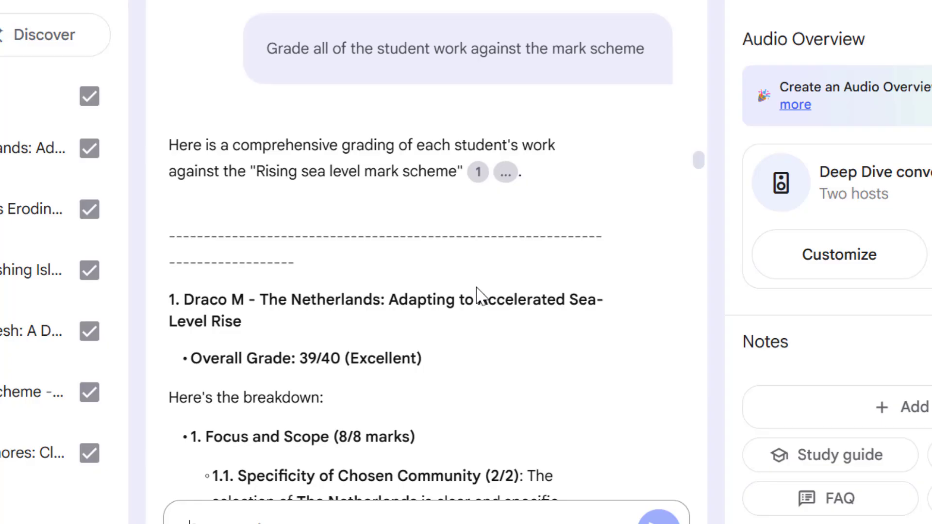
- Read through the essay grading results, then return to the notebook list
scroll(477, 295, "down", 2)
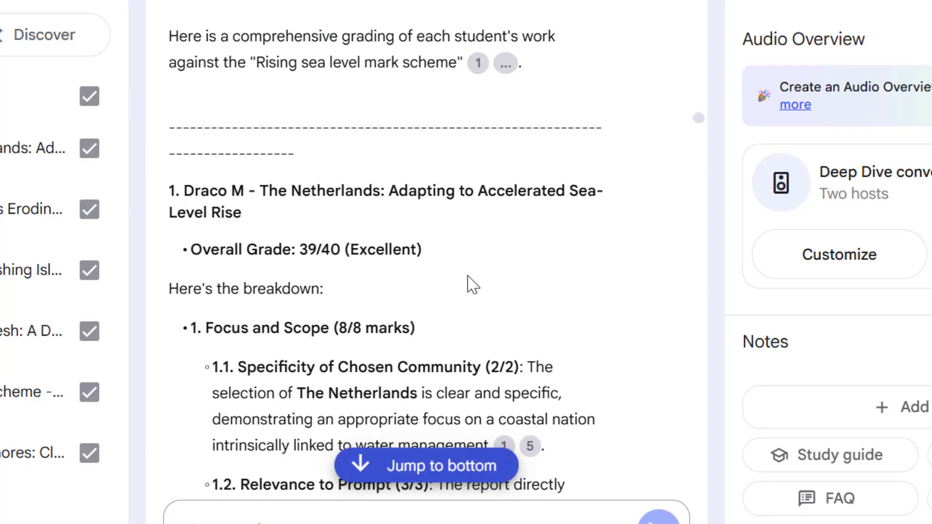
scroll(327, 241, "down", 2)
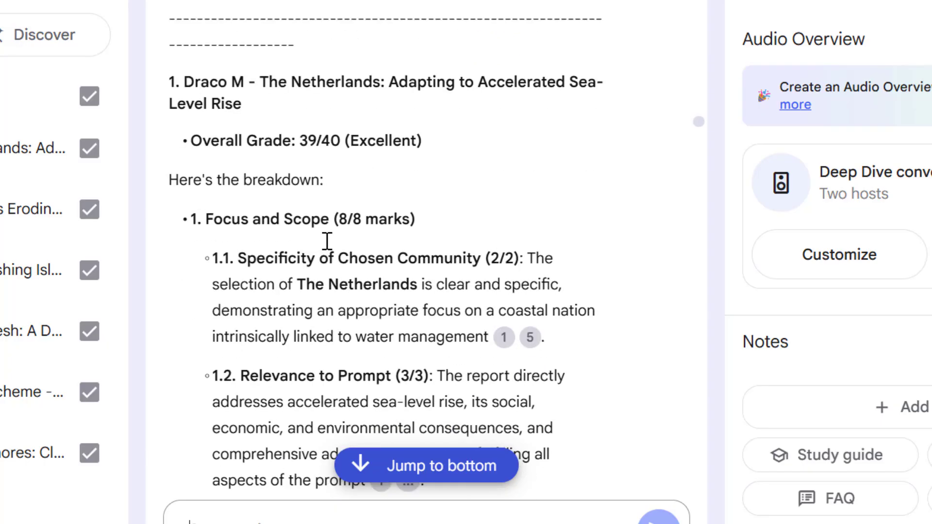
scroll(327, 241, "down", 12)
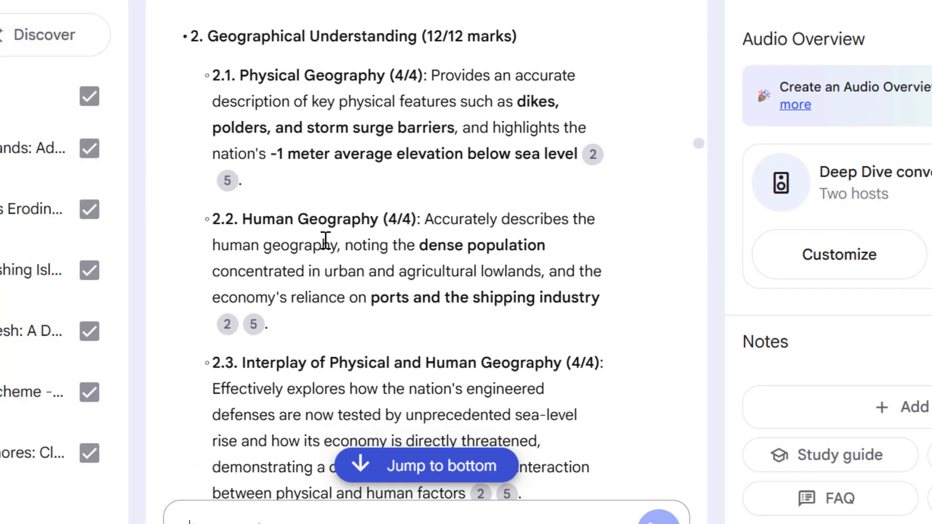
scroll(325, 240, "down", 8)
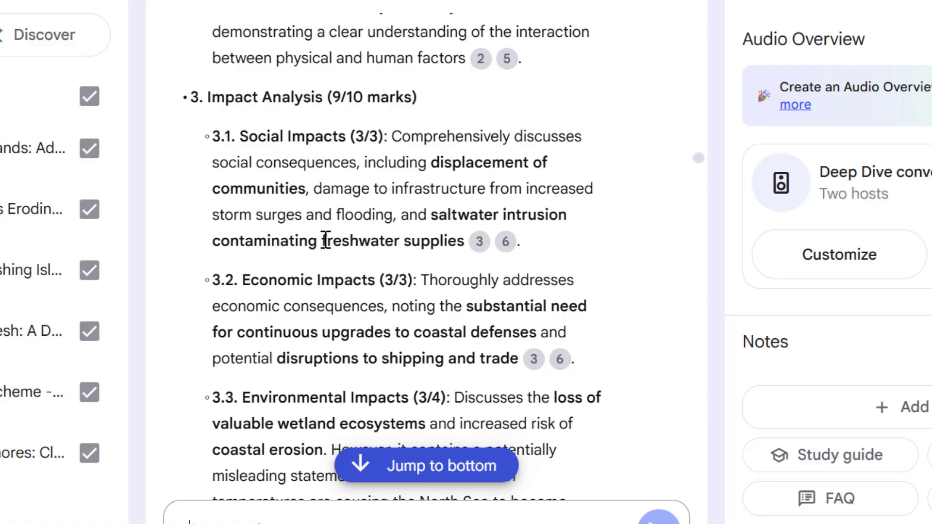
scroll(325, 242, "down", 6)
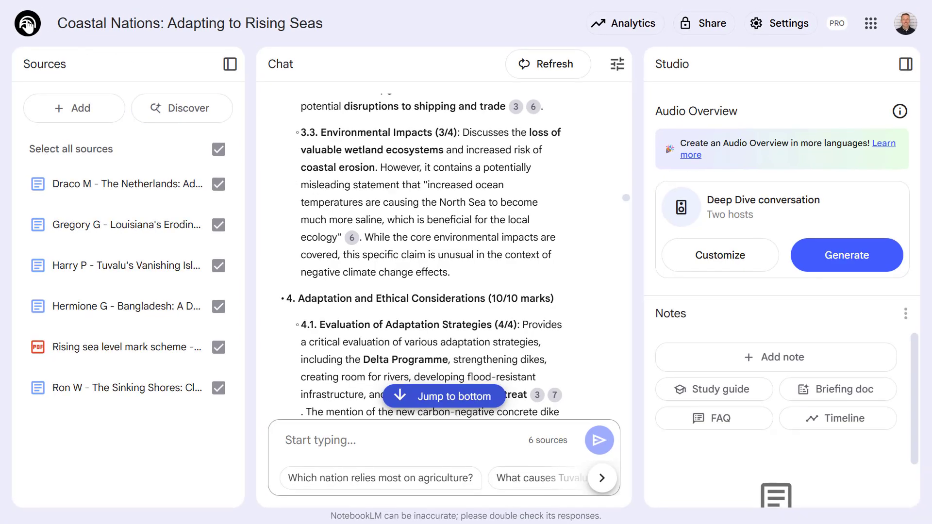
left_click(21, 20)
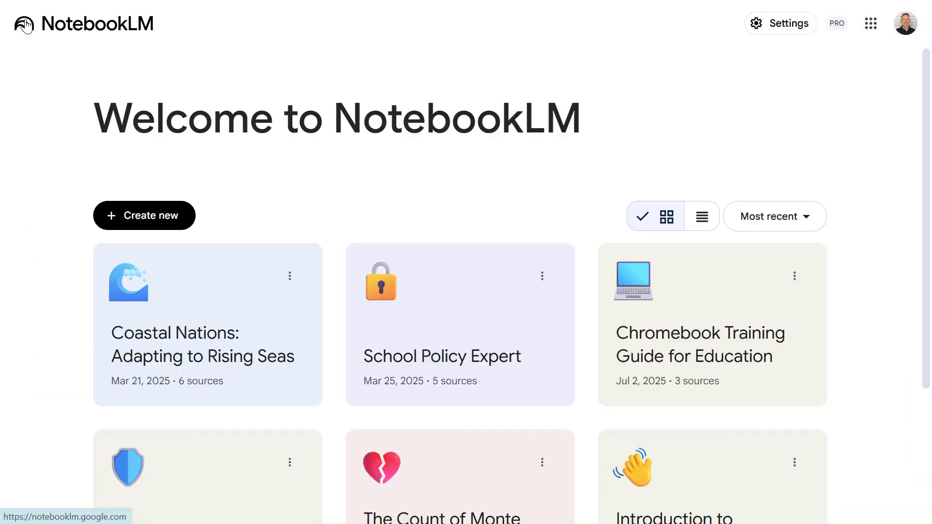
- Open The Count of Monte Cristo notebook and read through its second Study Guide note
scroll(67, 98, "down", 4)
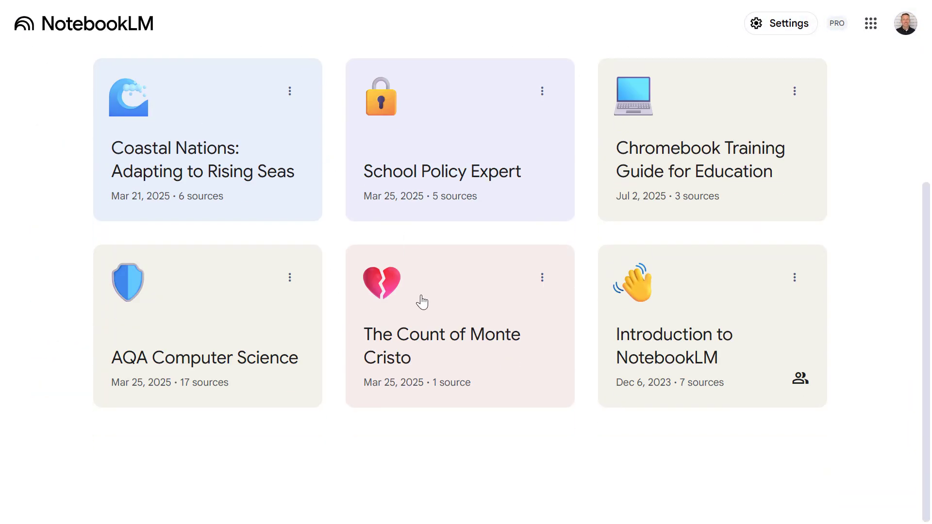
left_click(421, 302)
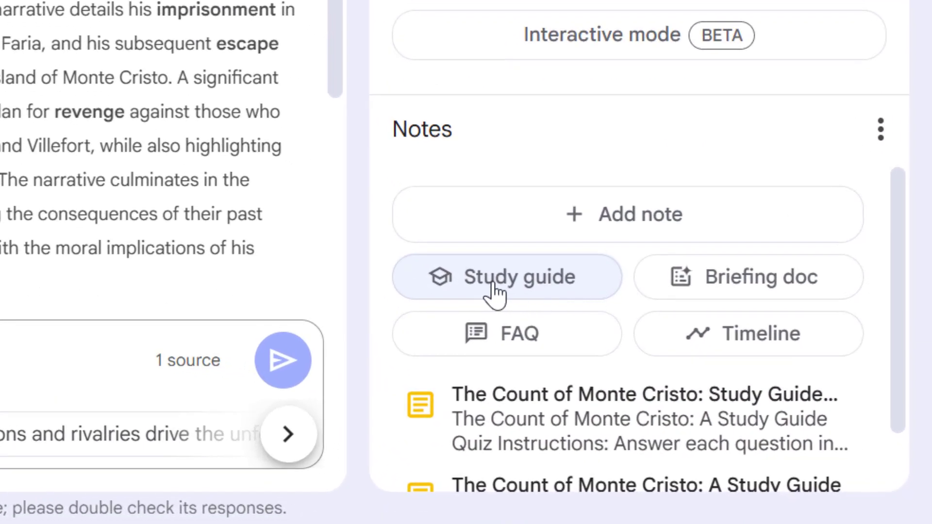
scroll(587, 347, "down", 2)
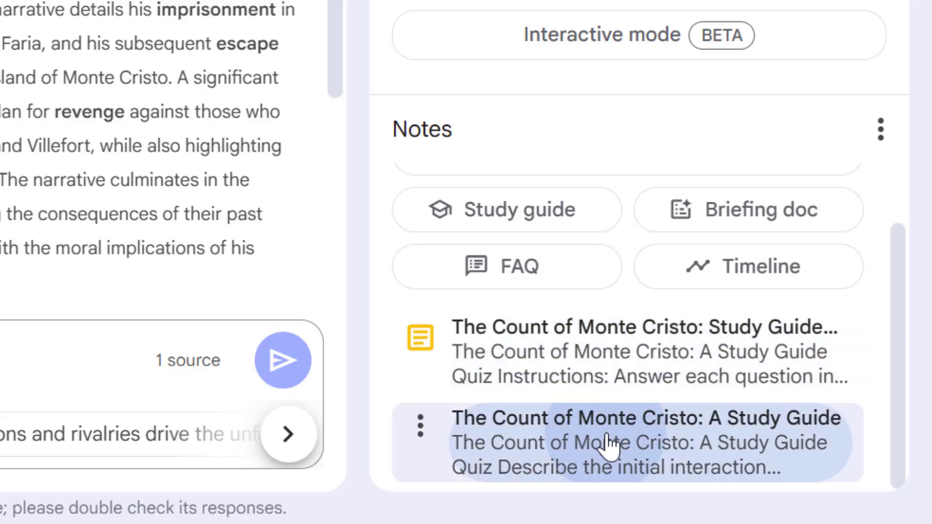
left_click(606, 444)
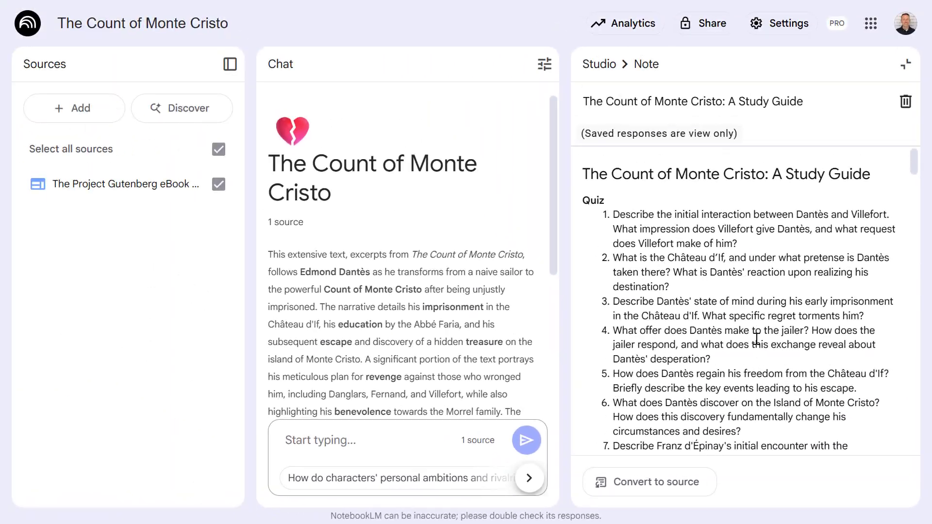
scroll(709, 194, "down", 8)
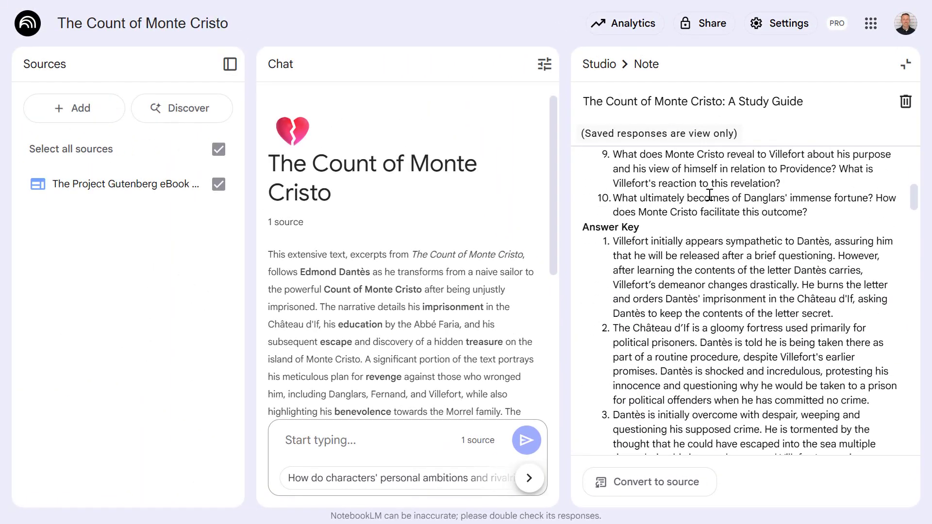
scroll(709, 194, "down", 10)
scroll(709, 195, "down", 10)
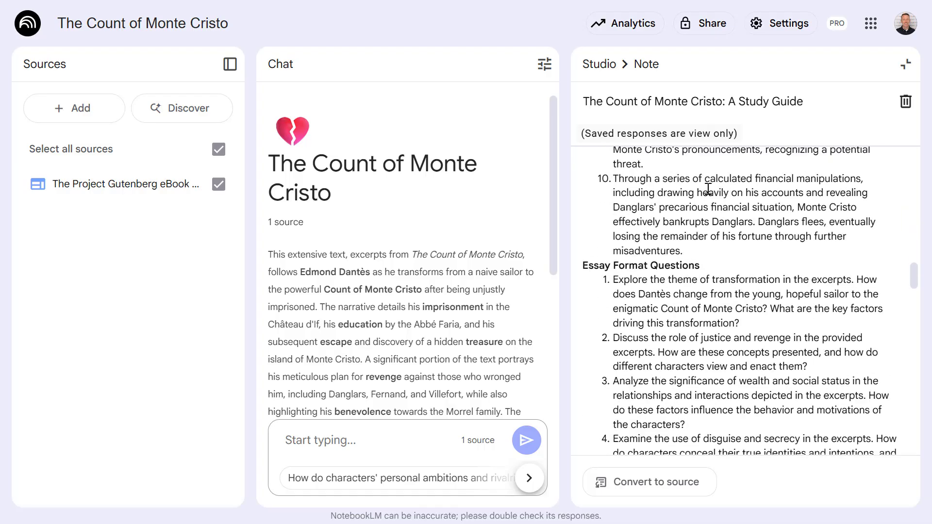
scroll(708, 188, "up", 1)
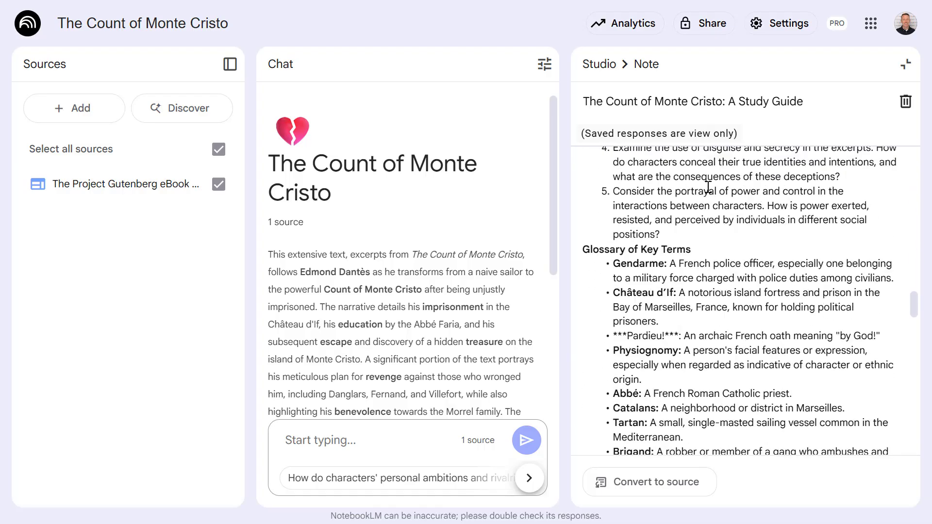
scroll(708, 187, "down", 10)
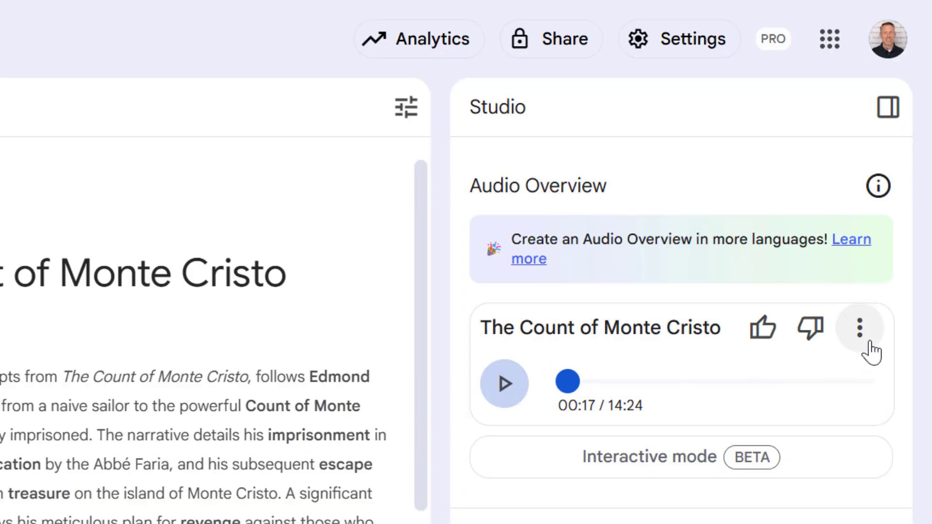
- Switch the Monte Cristo Audio Overview to interactive mode, then play, pause and resume it
left_click(864, 334)
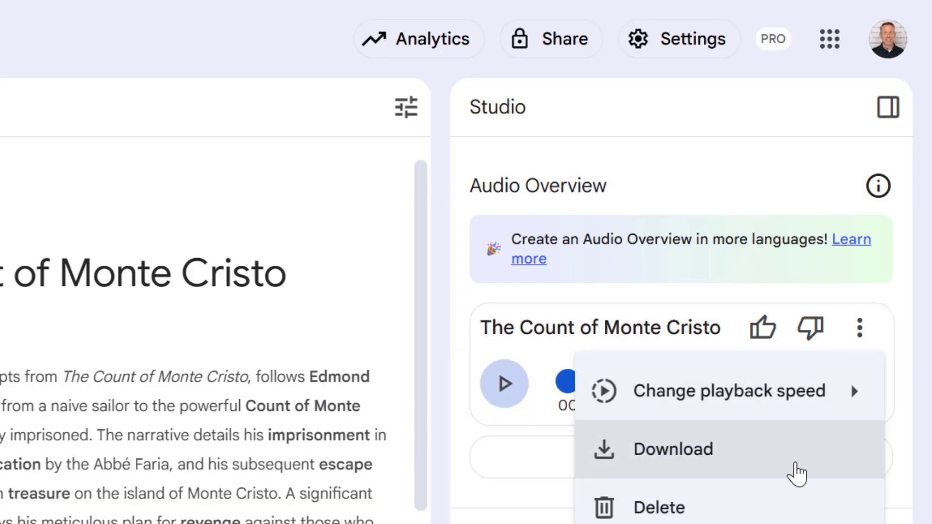
left_click(495, 507)
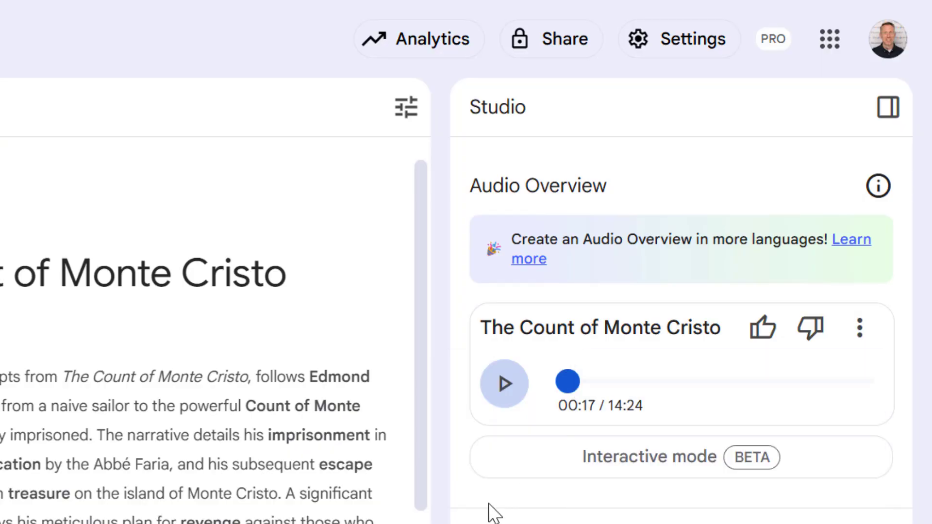
left_click(675, 470)
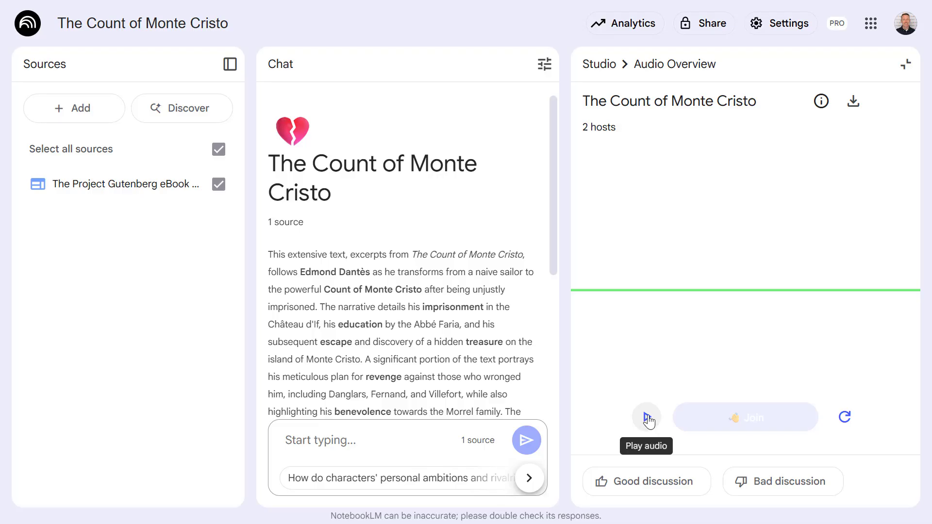
left_click(646, 419)
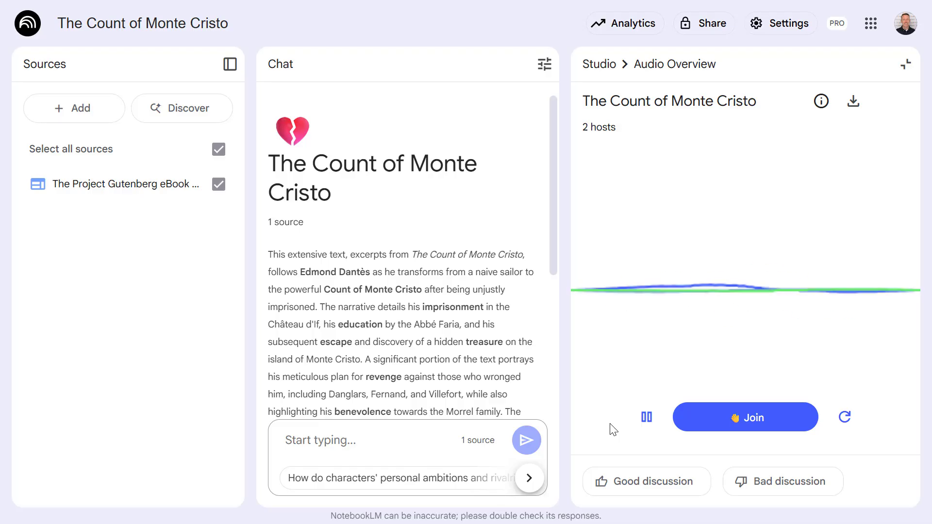
left_click(646, 418)
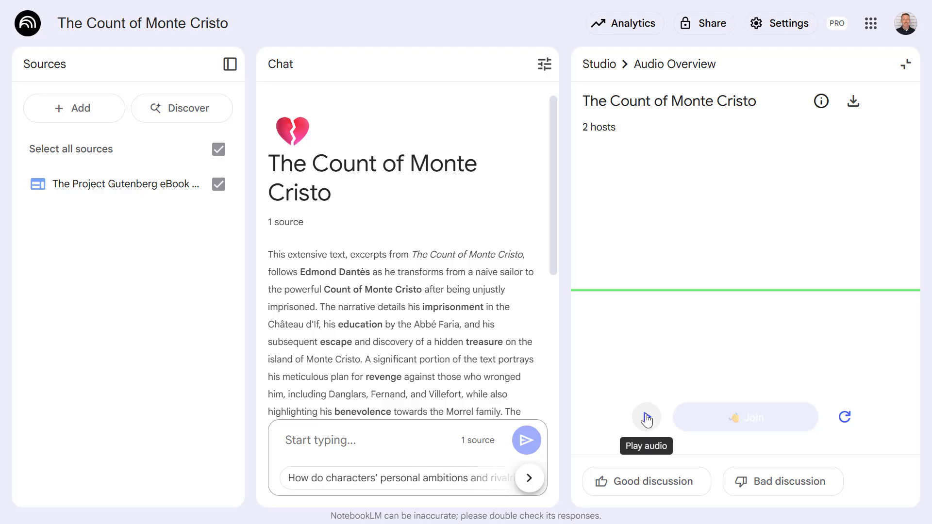
left_click(646, 419)
- Join the hosts' discussion, stop the audio, and return to the notebook list
left_click(726, 419)
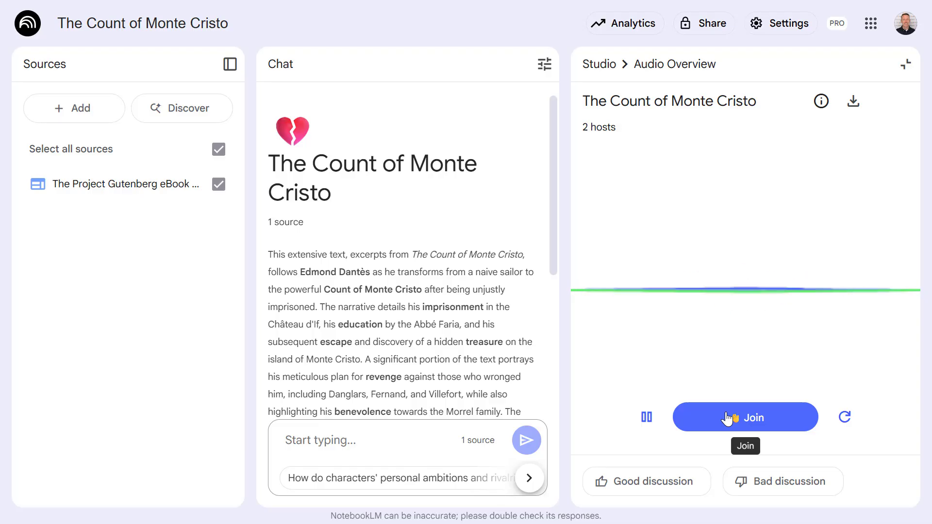
left_click(647, 418)
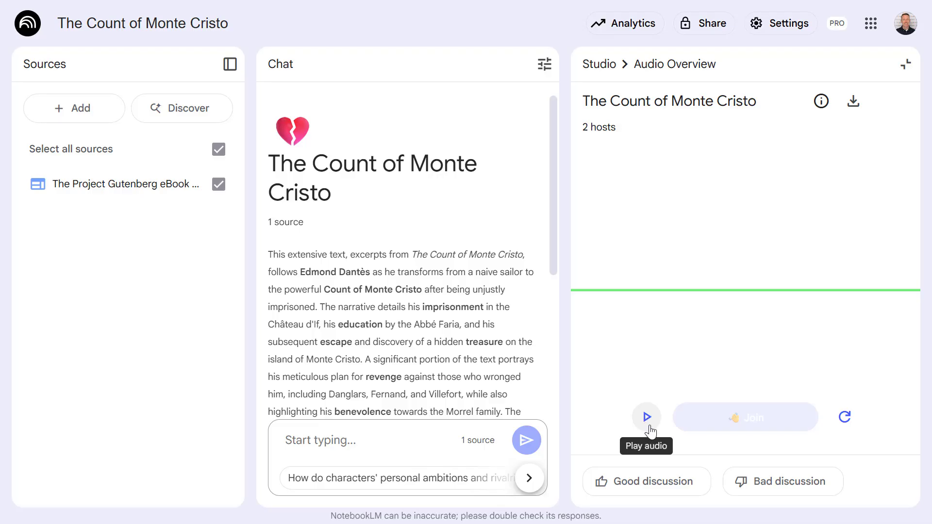
left_click(34, 32)
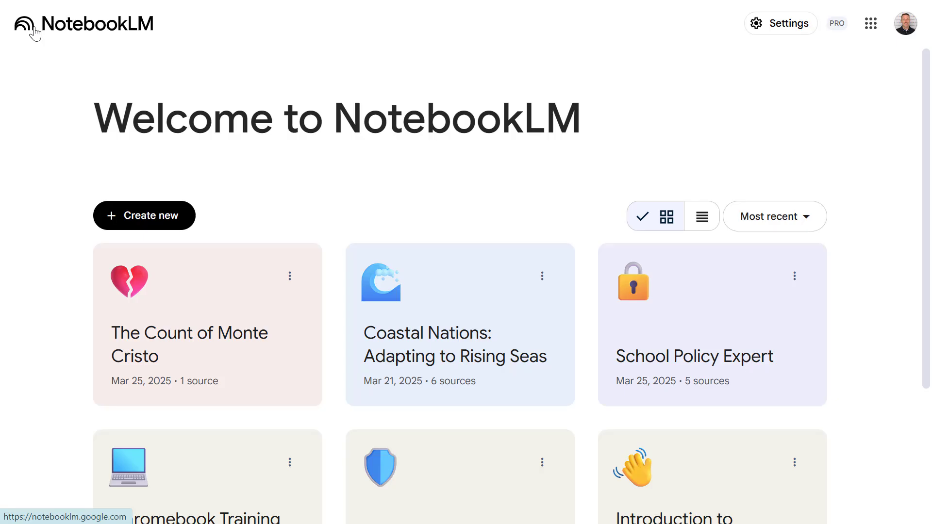